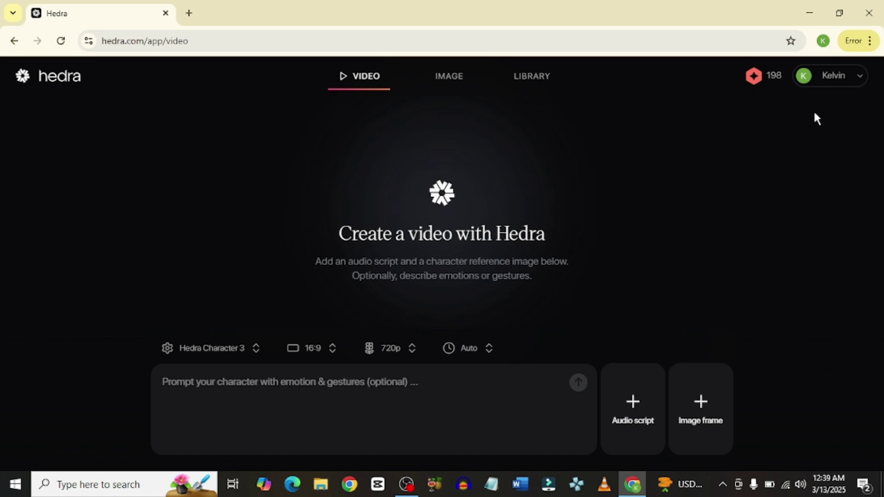
# - Visit the legacy character app from the account menu, return, and list the video models
pyautogui.click(849, 85)
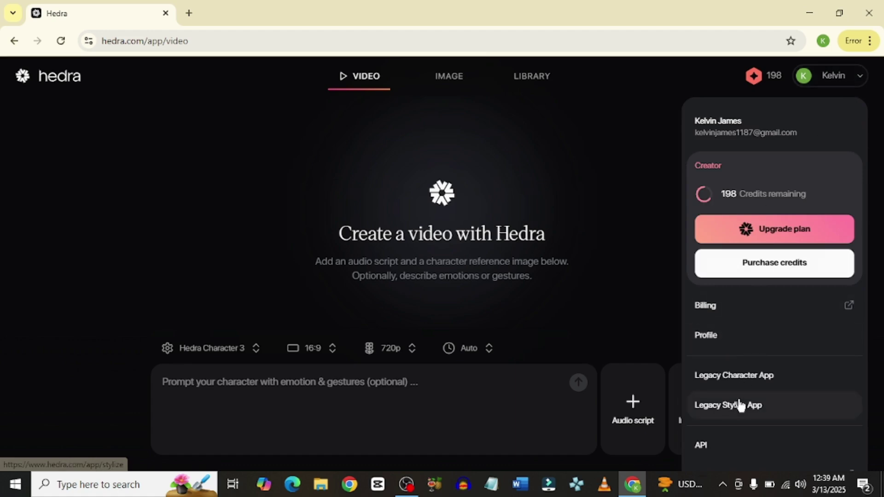
pyautogui.click(733, 382)
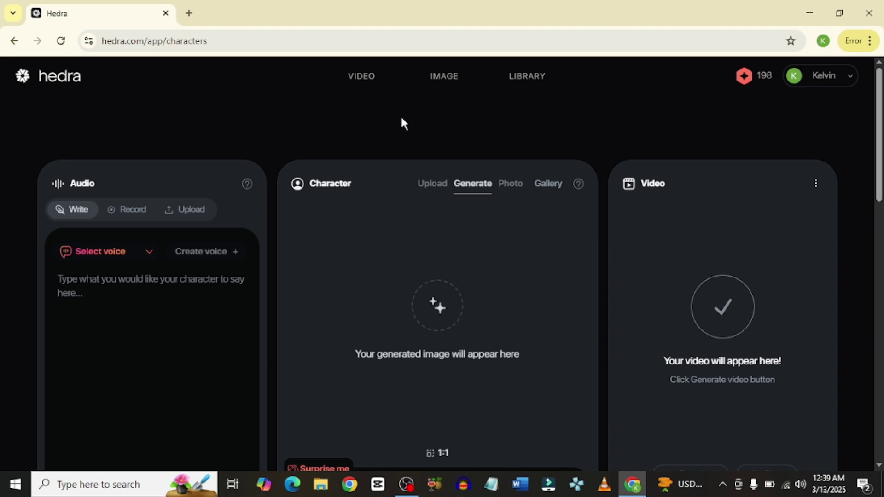
pyautogui.click(364, 79)
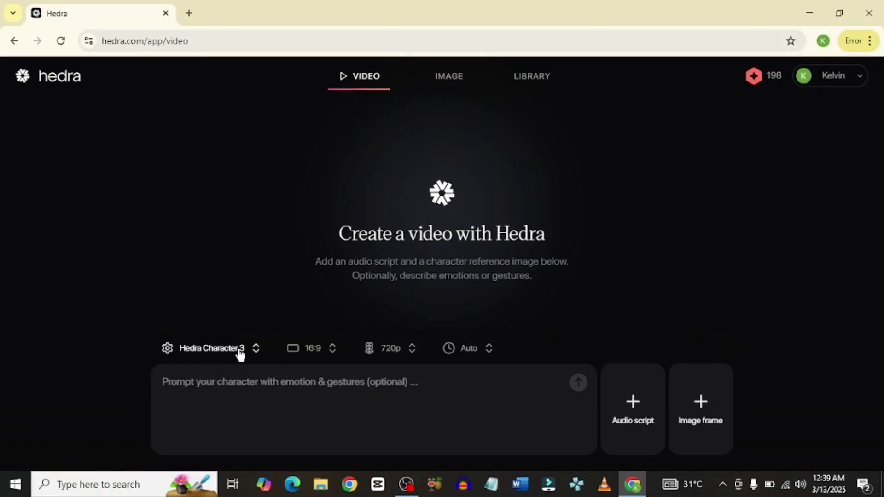
pyautogui.click(238, 351)
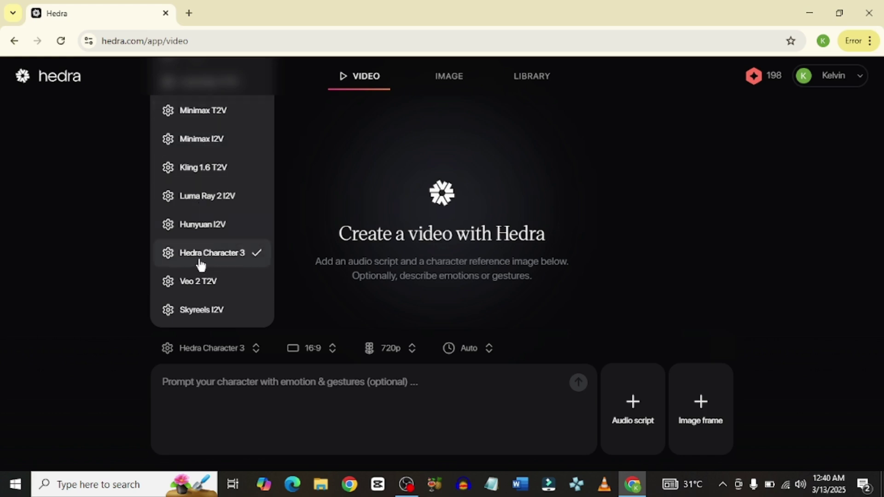
# - Dismiss the model dropdown so Hedra Character 3 stays the selected model
pyautogui.click(312, 211)
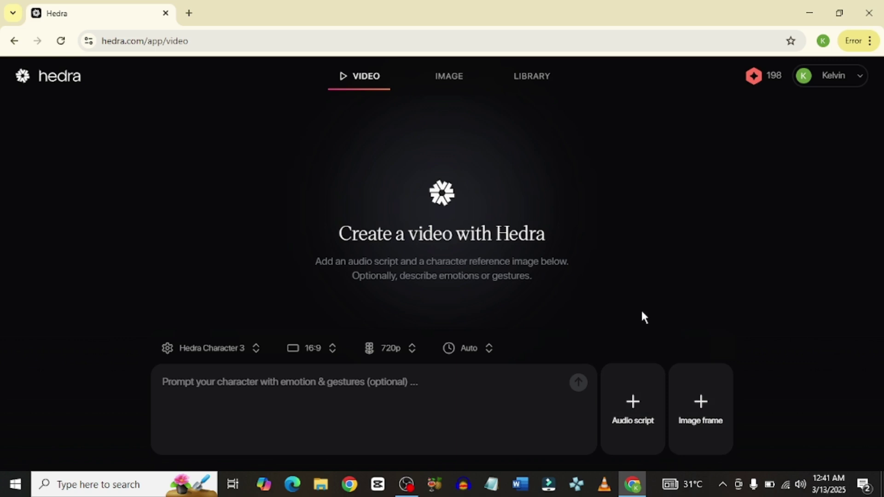
pyautogui.click(702, 416)
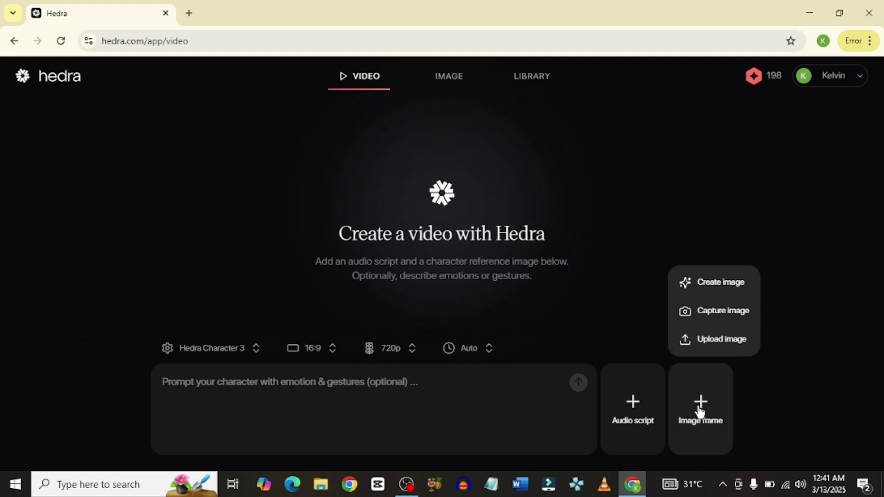
pyautogui.click(685, 339)
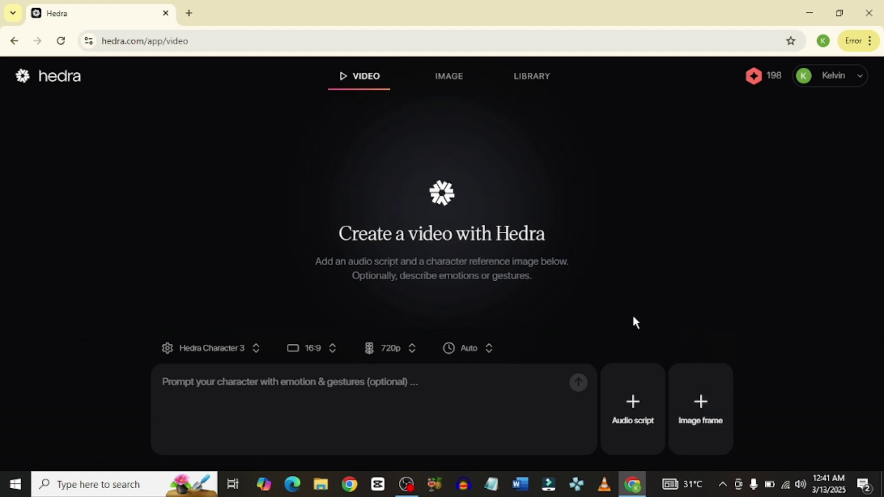
pyautogui.click(455, 82)
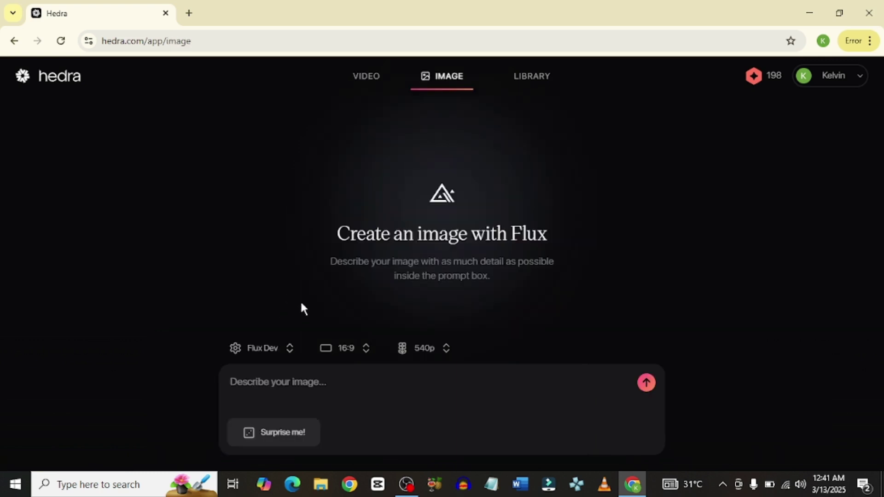
pyautogui.click(276, 348)
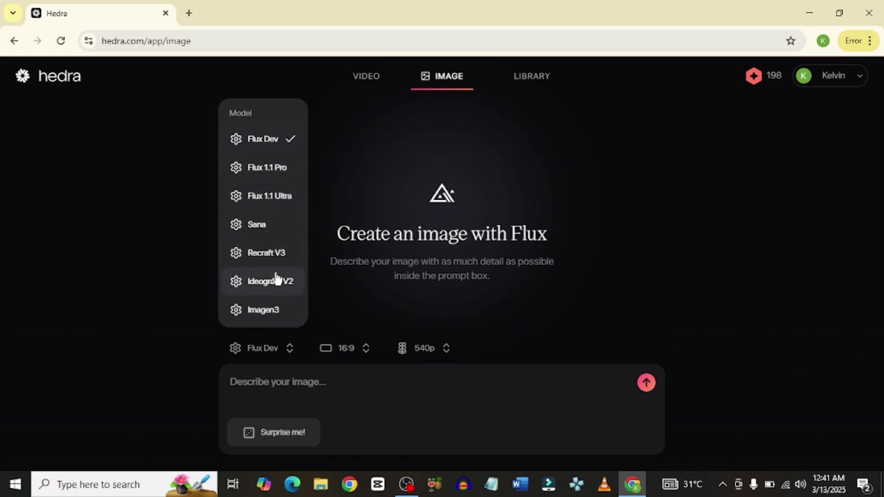
pyautogui.click(167, 235)
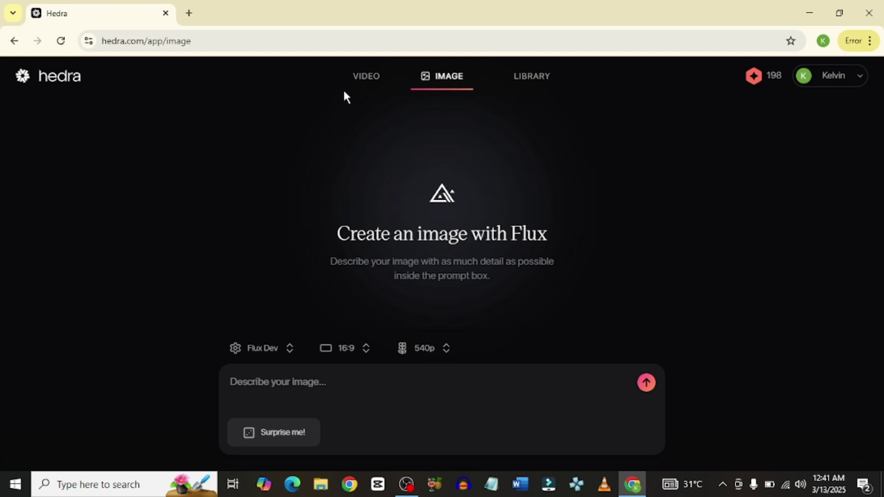
pyautogui.click(361, 80)
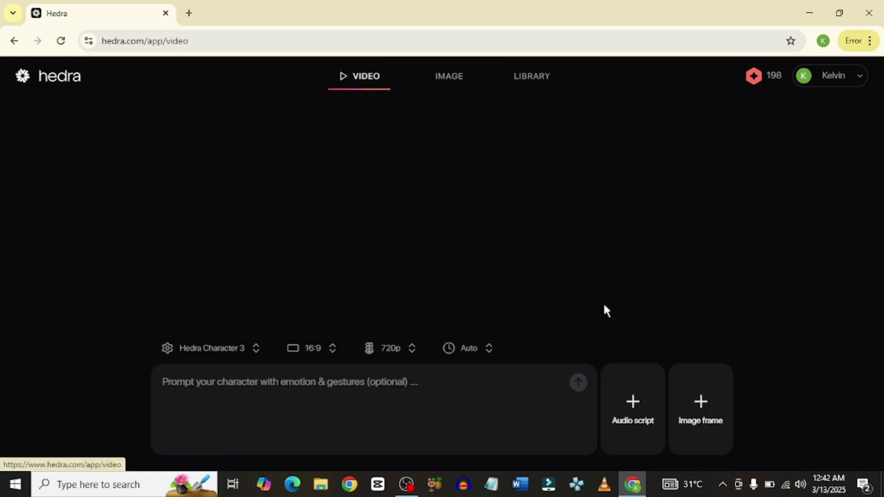
# - Upload the beach woman photo as the image frame and confirm 16:9, 720p and Auto duration
pyautogui.click(673, 391)
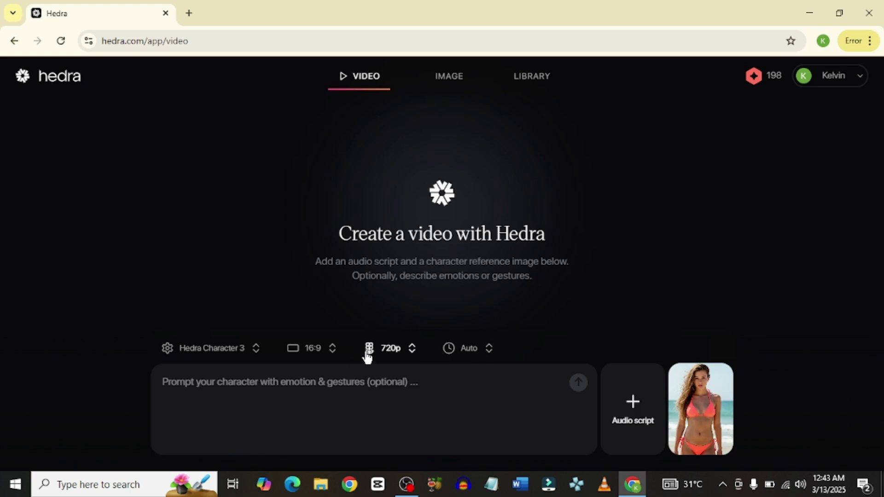
pyautogui.click(328, 350)
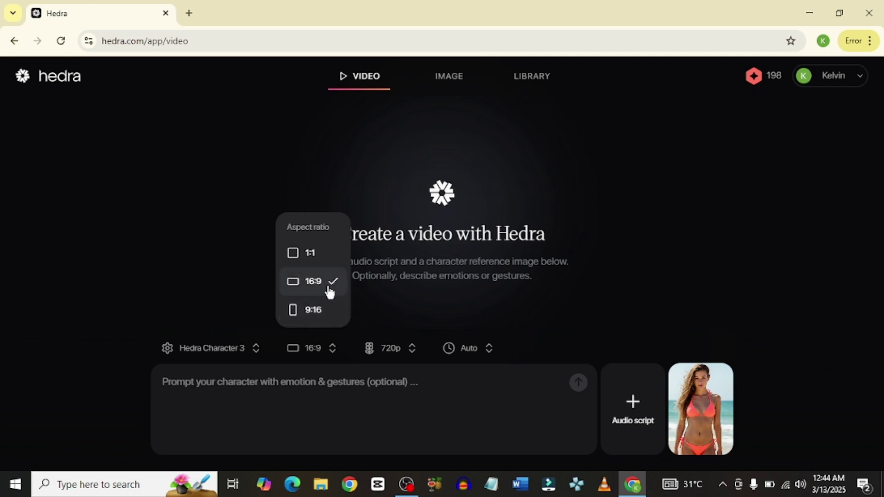
pyautogui.click(361, 286)
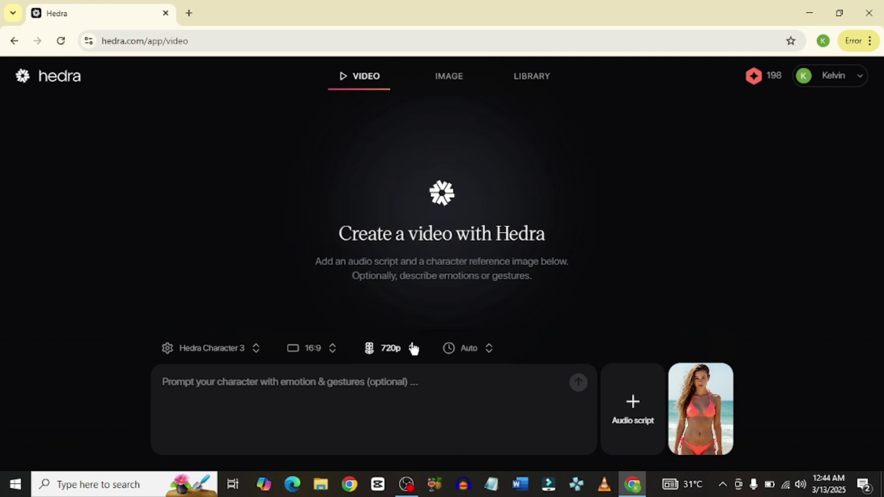
pyautogui.click(390, 348)
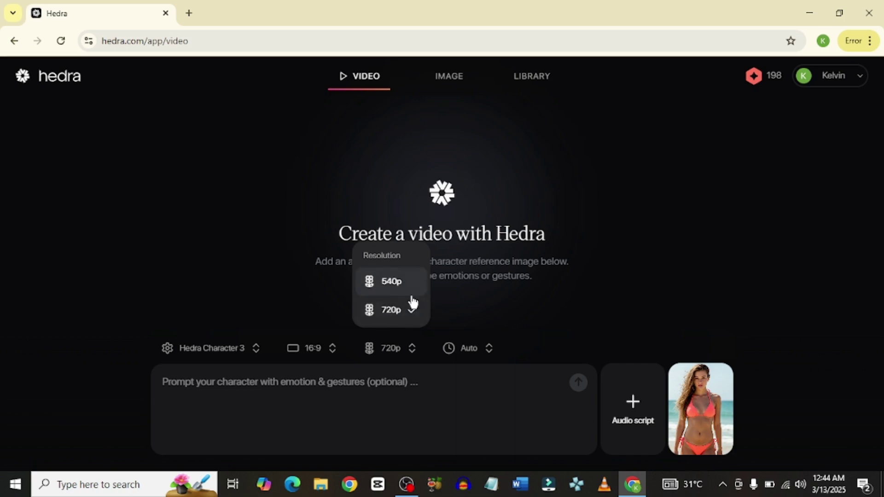
pyautogui.click(462, 302)
pyautogui.click(465, 349)
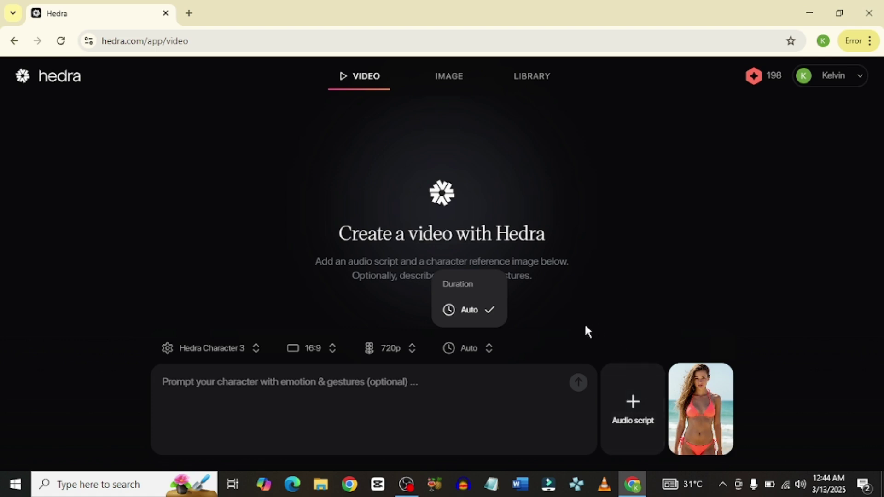
pyautogui.click(568, 322)
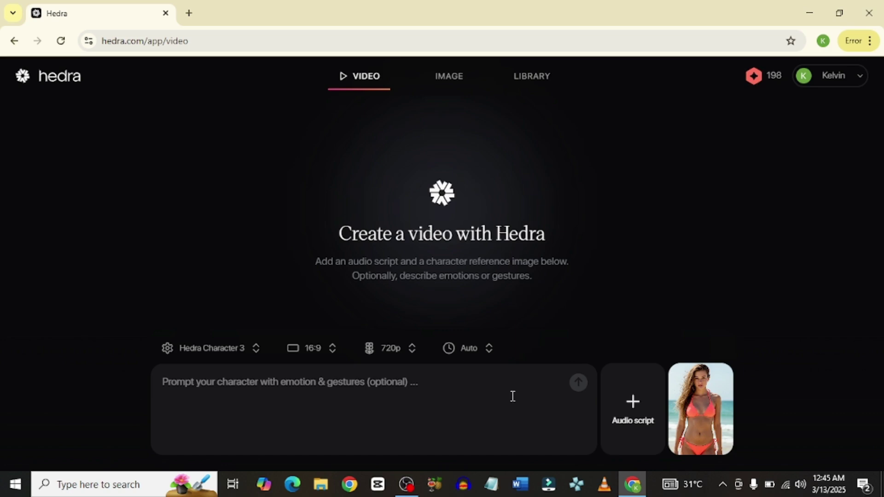
# - Start a text-to-speech audio script with the Elli voice, briefly visiting voice cloning
pyautogui.click(631, 404)
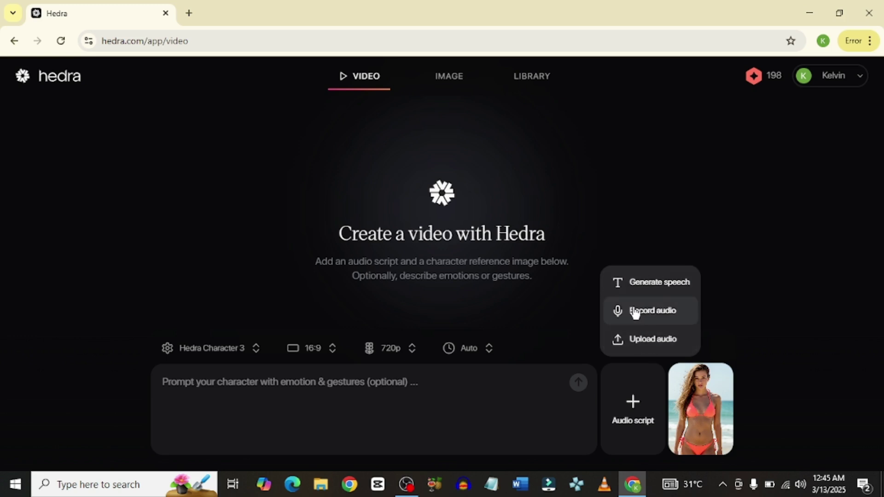
pyautogui.click(646, 288)
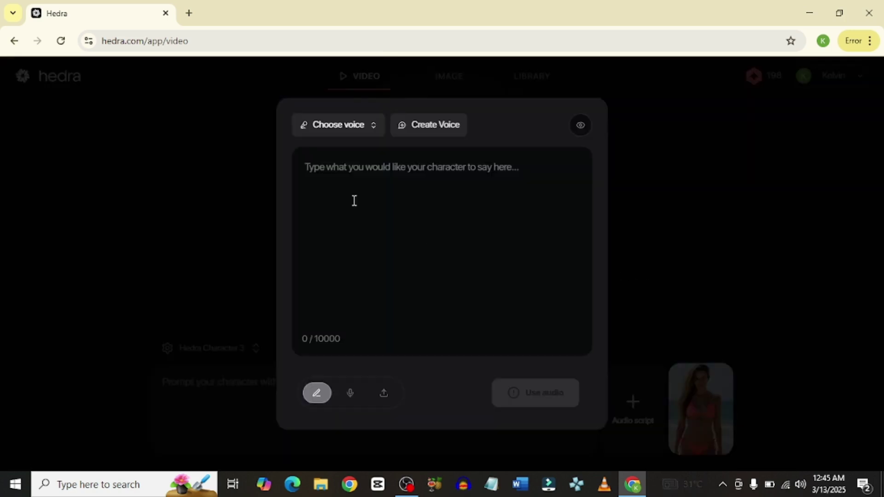
pyautogui.click(349, 129)
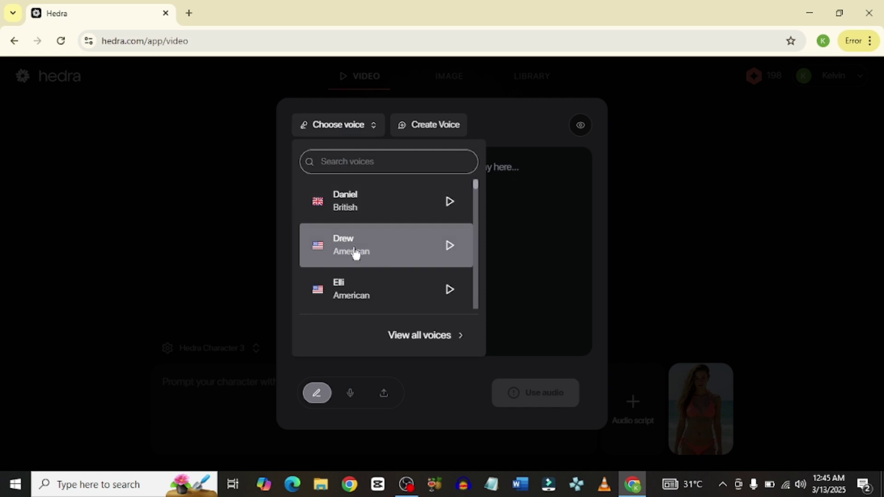
pyautogui.click(351, 301)
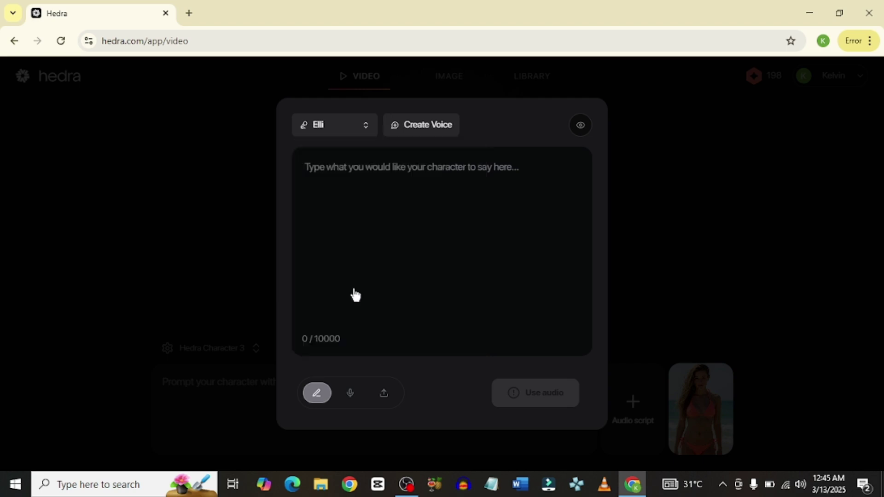
pyautogui.click(433, 131)
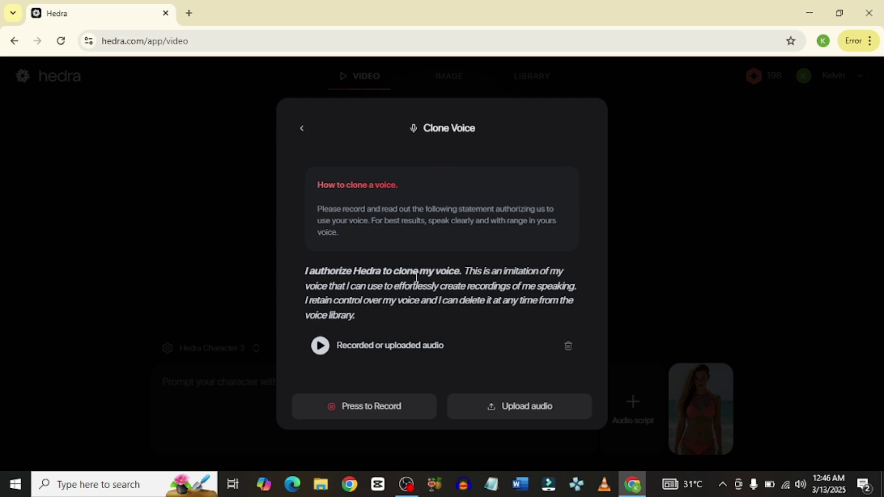
pyautogui.click(302, 128)
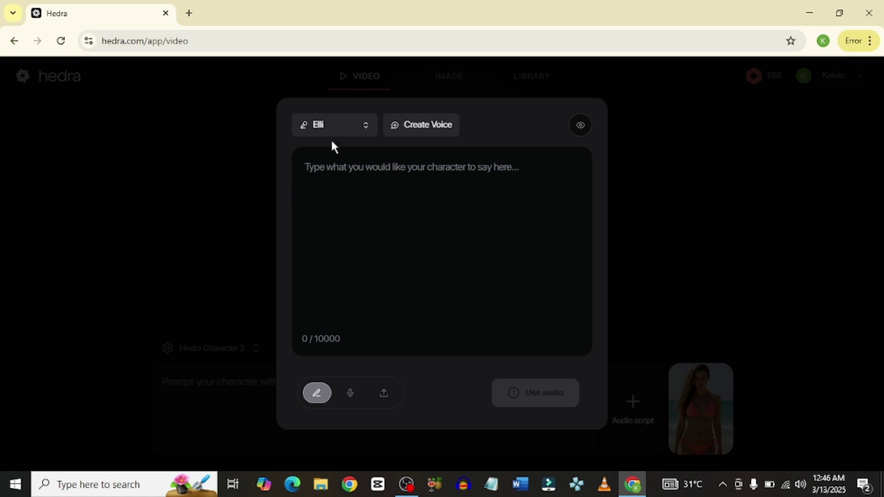
# - Paste the 'Hello guys, welcome to Hedra character 3…' script and use it as audio
pyautogui.click(307, 173)
pyautogui.write('Hello  guys, welcome to Hedra character 3. Let me know what you think about it?')
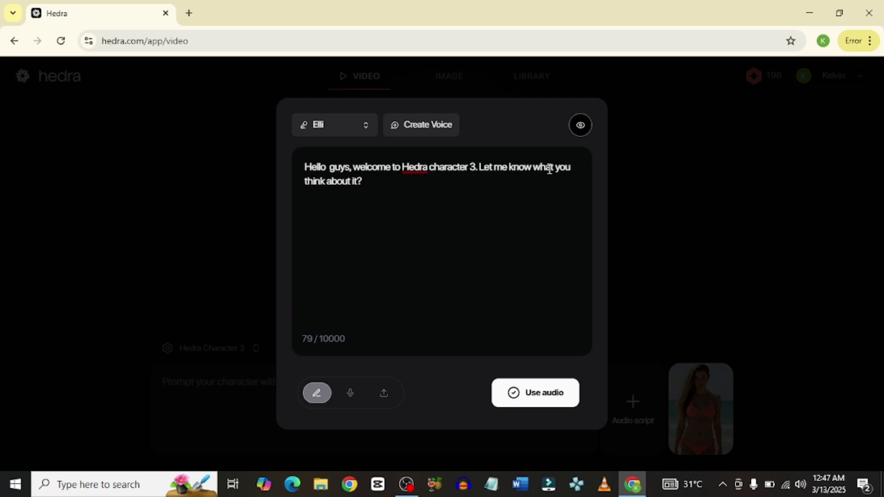
pyautogui.click(553, 395)
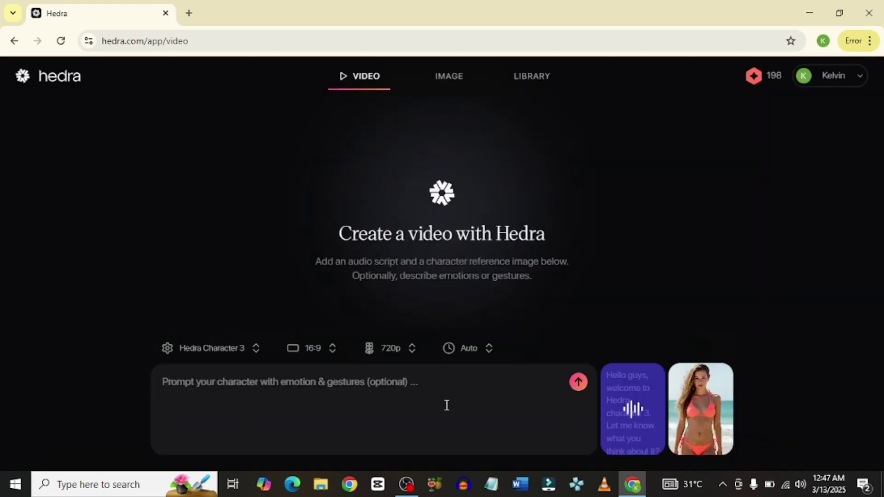
# - Enter the prompt 'lady talking, very happy and making animated hand gestures.' and generate the video
pyautogui.click(376, 382)
pyautogui.write('lady talking, very happy, making animated hand gestures.')
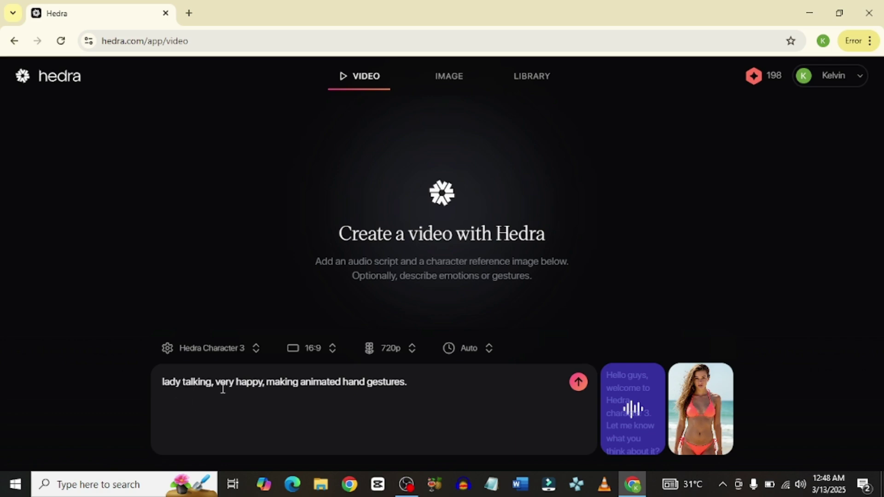
pyautogui.click(265, 384)
pyautogui.press('BackSpace')
pyautogui.write('and')
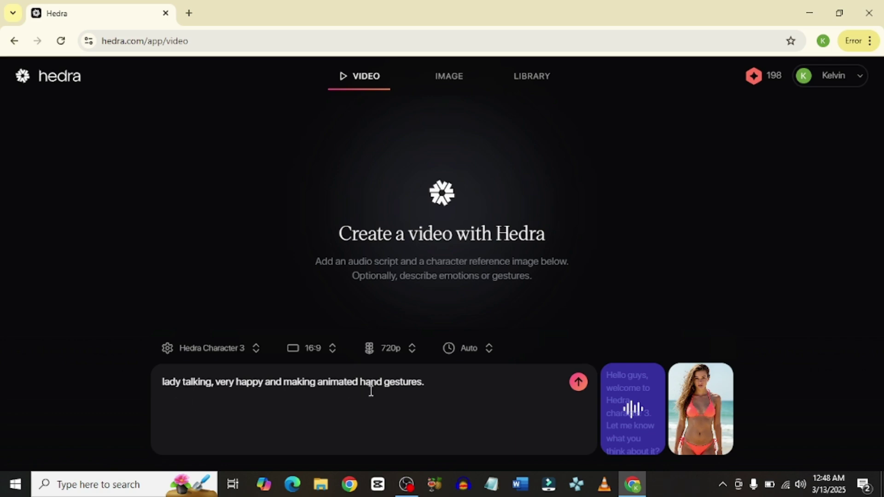
pyautogui.moveTo(599, 383)
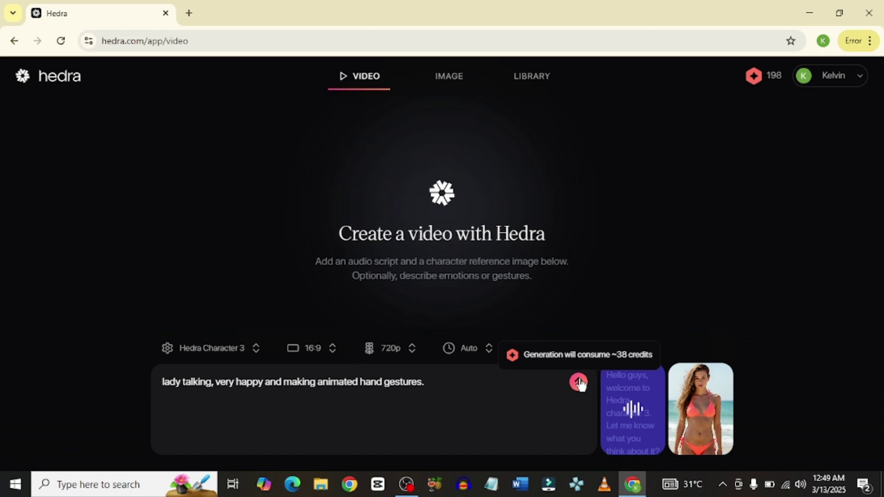
pyautogui.click(579, 382)
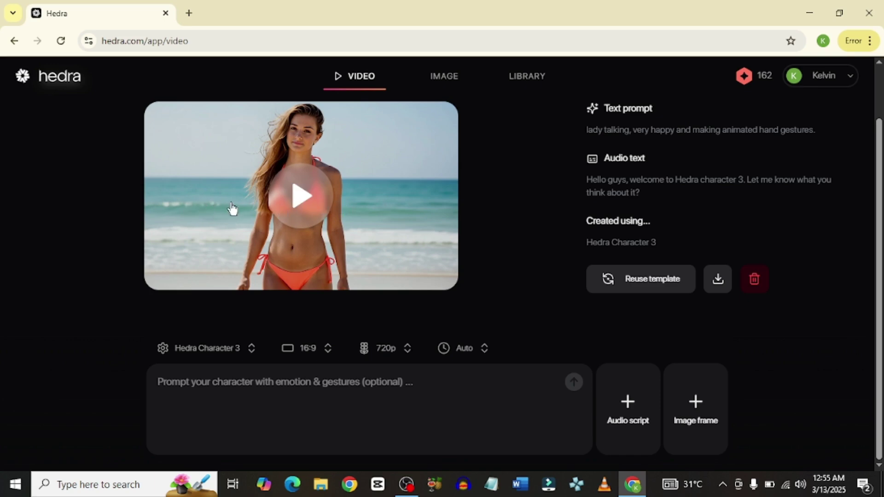
# - Play back the generated talking video and select its earlier text prompt
pyautogui.click(301, 199)
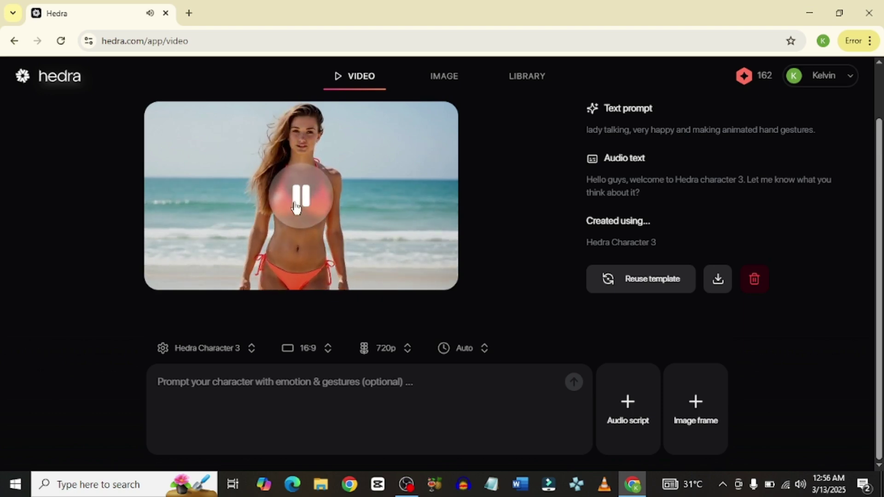
pyautogui.click(302, 201)
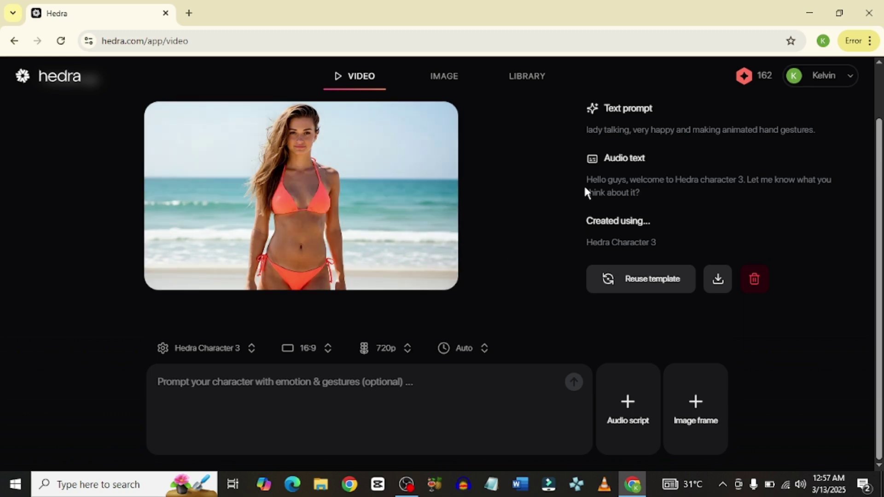
pyautogui.moveTo(574, 126); pyautogui.dragTo(589, 286)
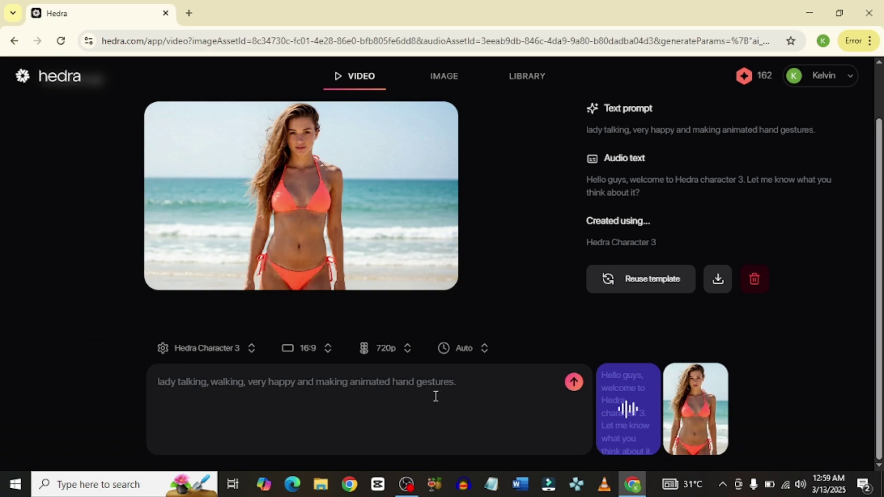
# - Generate the walking version from the reloaded prompt and play back the new clip
pyautogui.click(476, 393)
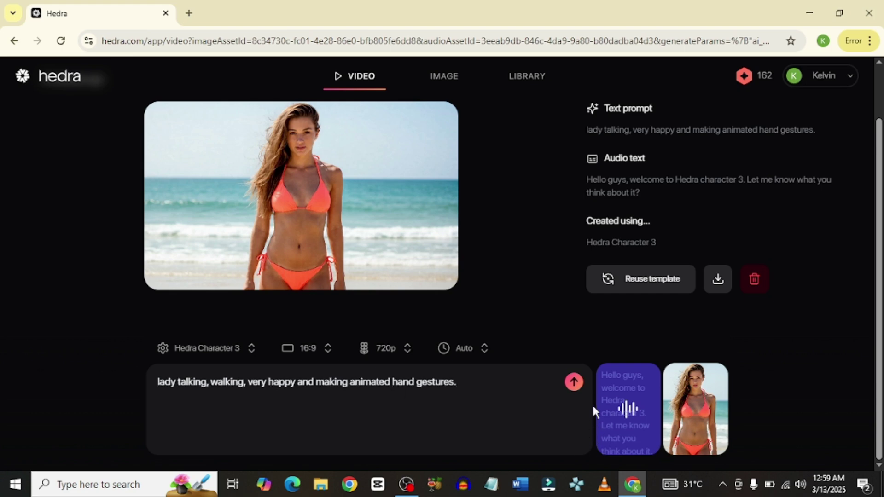
pyautogui.click(574, 382)
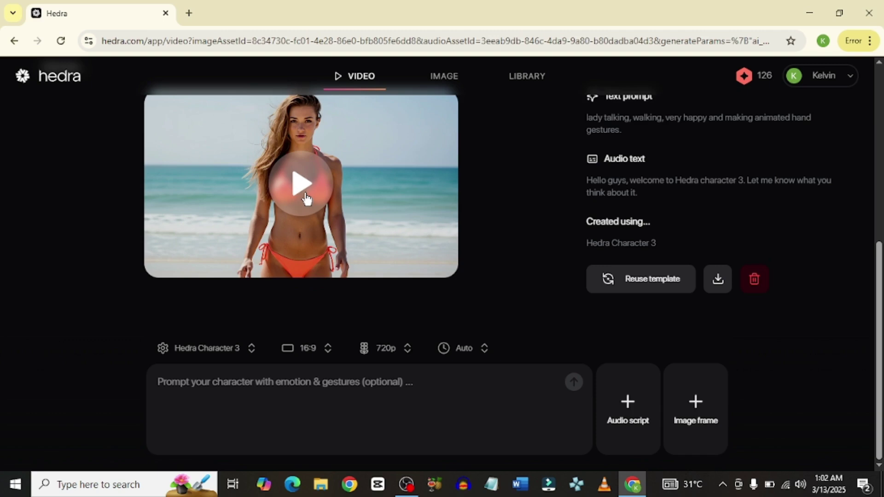
pyautogui.click(307, 199)
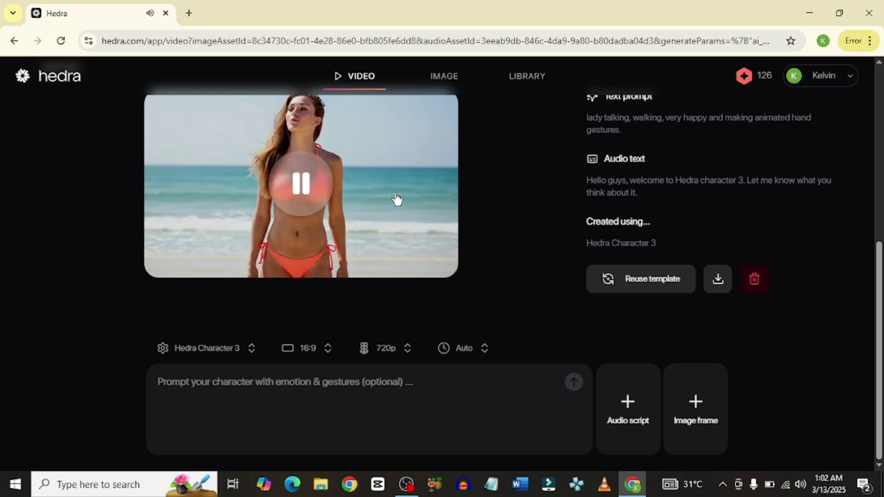
pyautogui.click(310, 204)
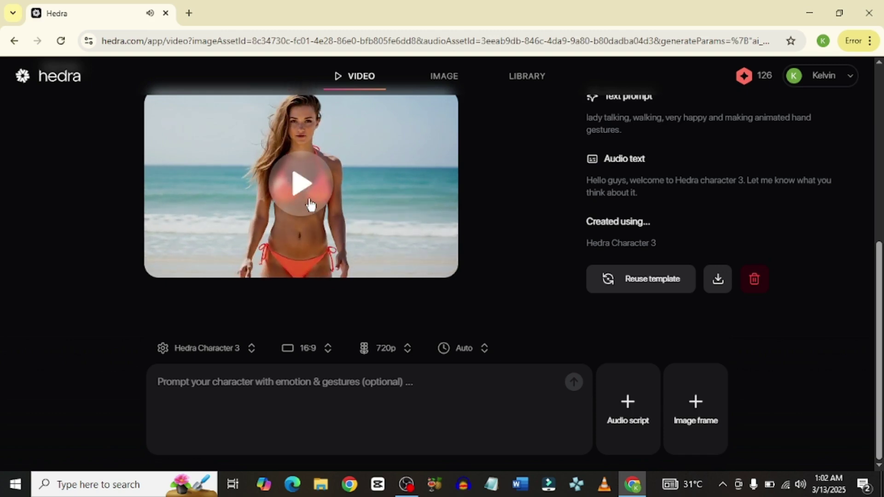